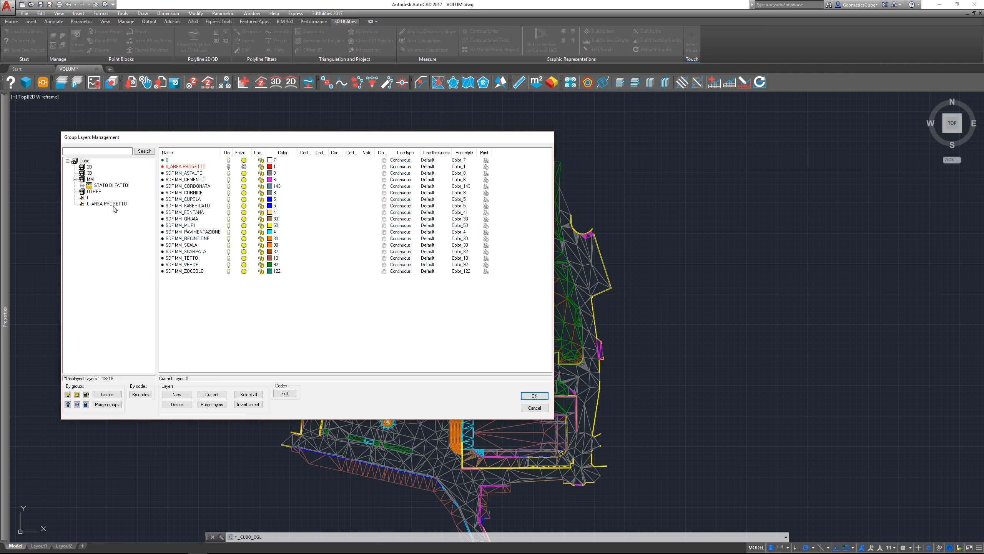
Create a surface report for the STATO DI FATTO layer group, by groups and on DTM objects.
{"action": "left_click", "coordinate": [104, 186]}
{"action": "right_click", "coordinate": [104, 187]}
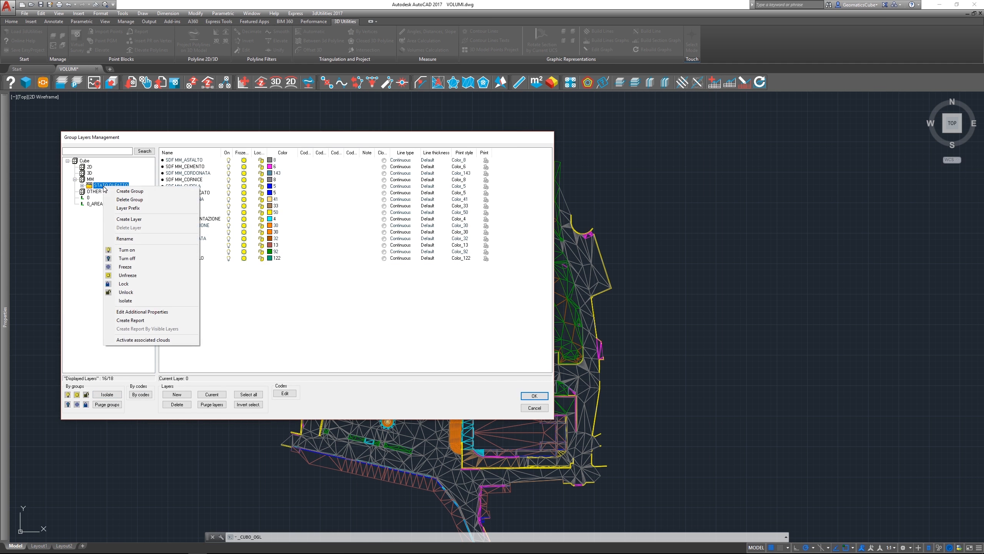
{"action": "left_click", "coordinate": [133, 321]}
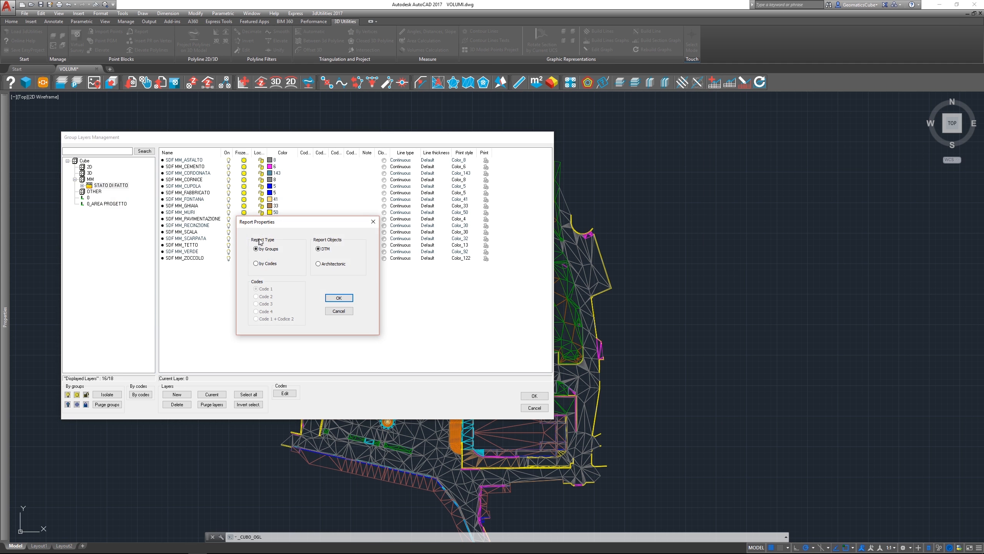
{"action": "left_click", "coordinate": [337, 299]}
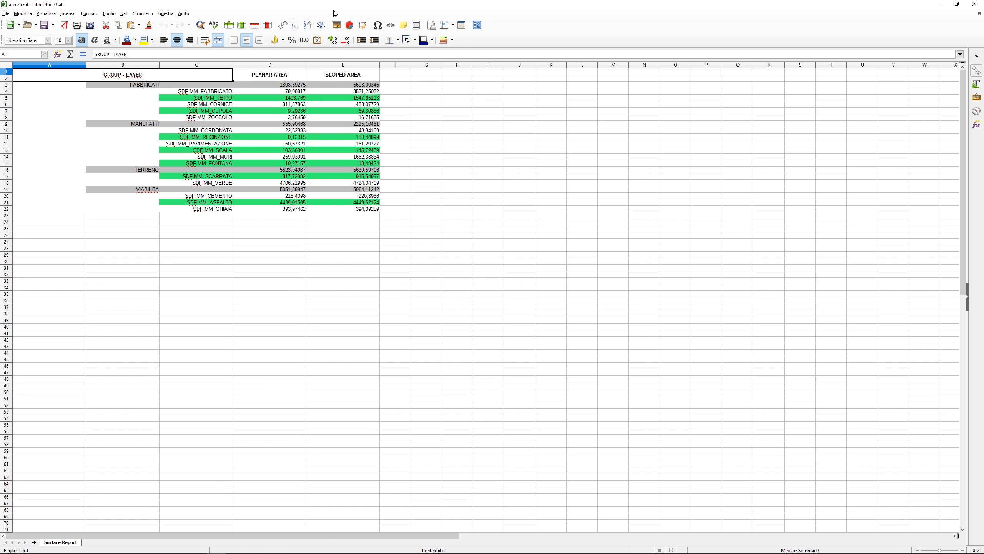
Switch back to AutoCAD and cancel the Group Layers Management dialog, discarding its changes.
{"action": "mouse_move", "coordinate": [197, 549]}
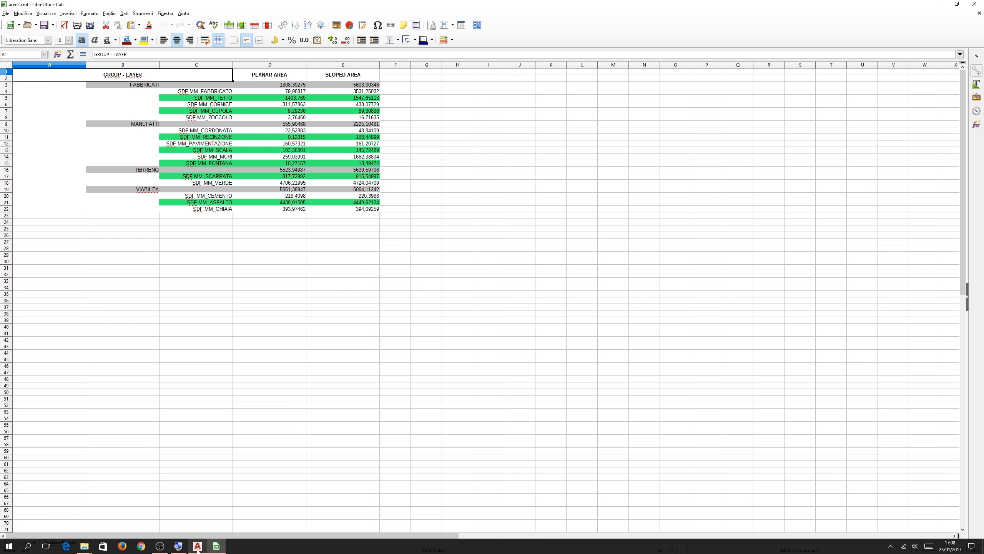
{"action": "left_click", "coordinate": [198, 549]}
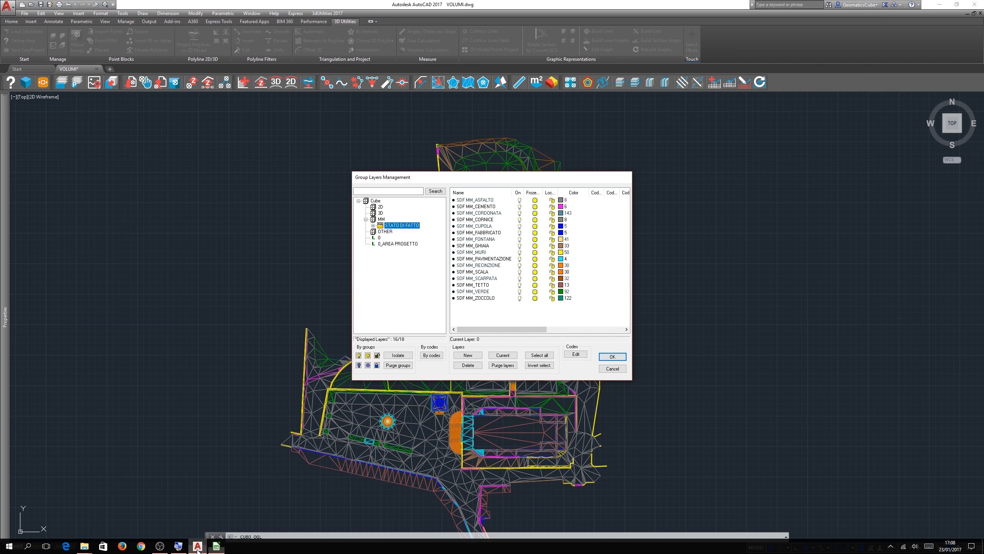
{"action": "left_click", "coordinate": [613, 369]}
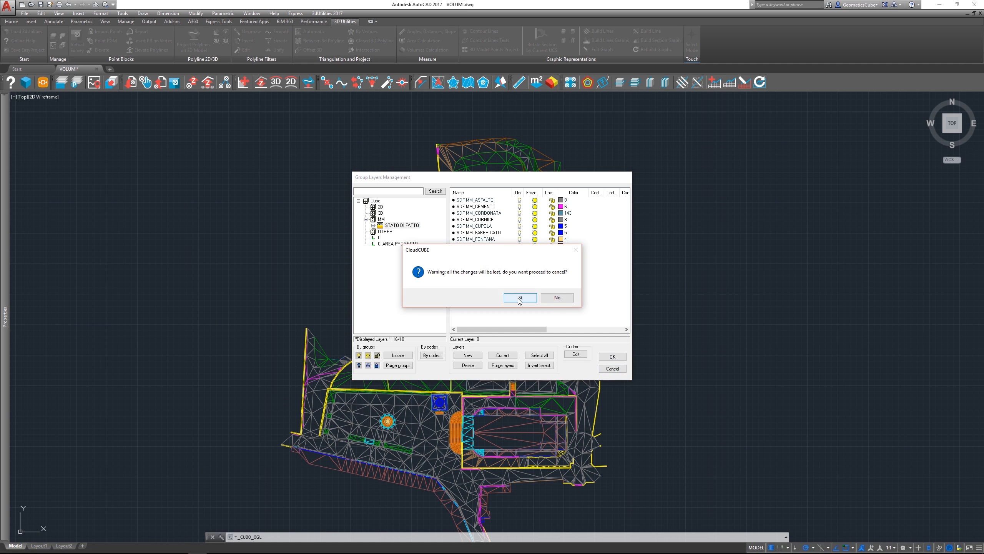
{"action": "left_click", "coordinate": [520, 297]}
Run the area calculation on all entities of the complete triangulated model.
{"action": "scroll", "coordinate": [511, 306], "scroll_direction": "down", "scroll_amount": 2}
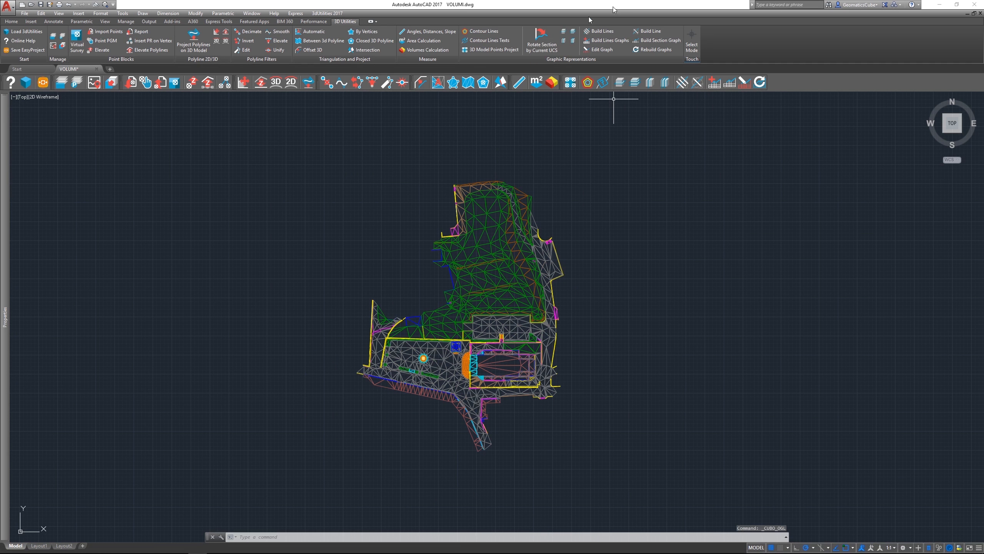
{"action": "left_click", "coordinate": [537, 82]}
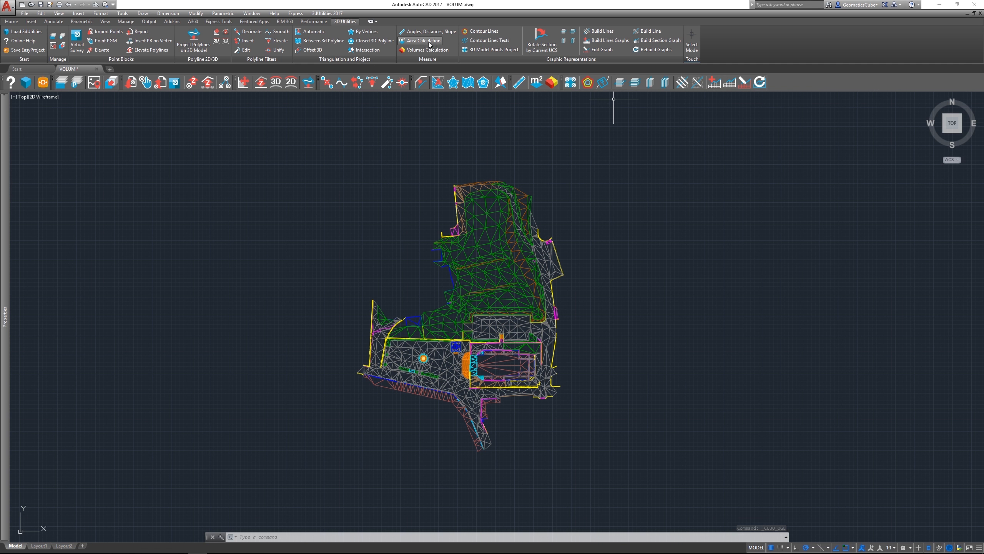
{"action": "left_click", "coordinate": [330, 159]}
{"action": "left_click", "coordinate": [612, 459]}
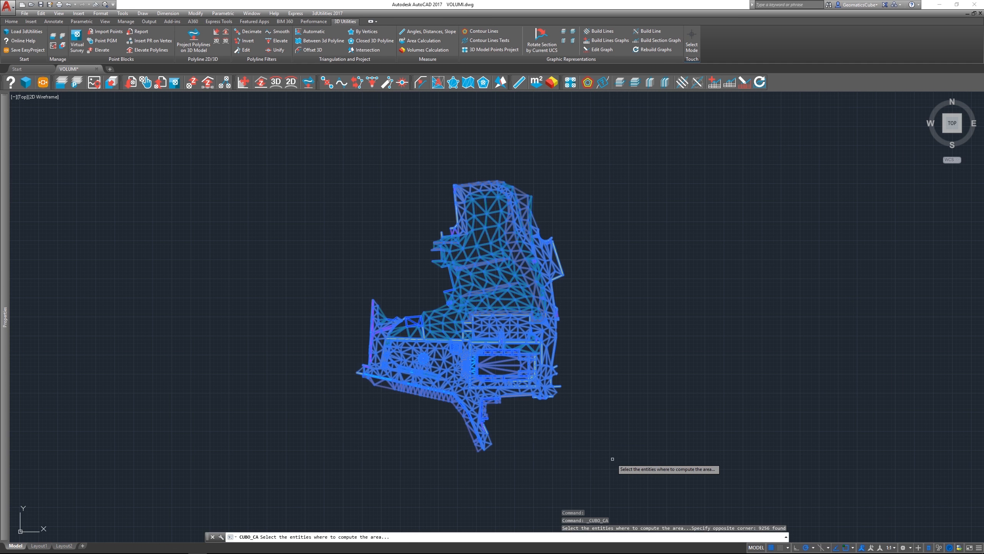
{"action": "key", "text": "Return"}
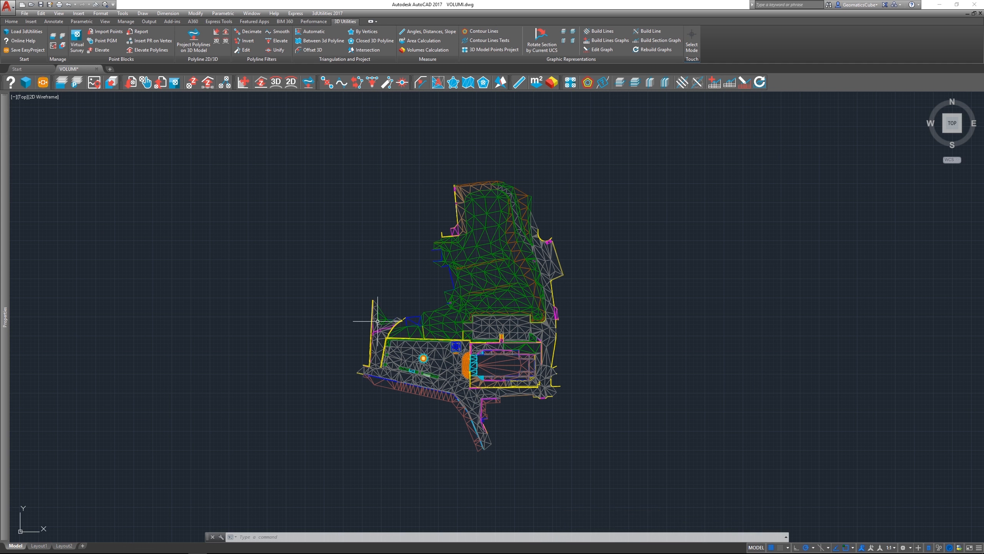
{"action": "key", "text": "Escape"}
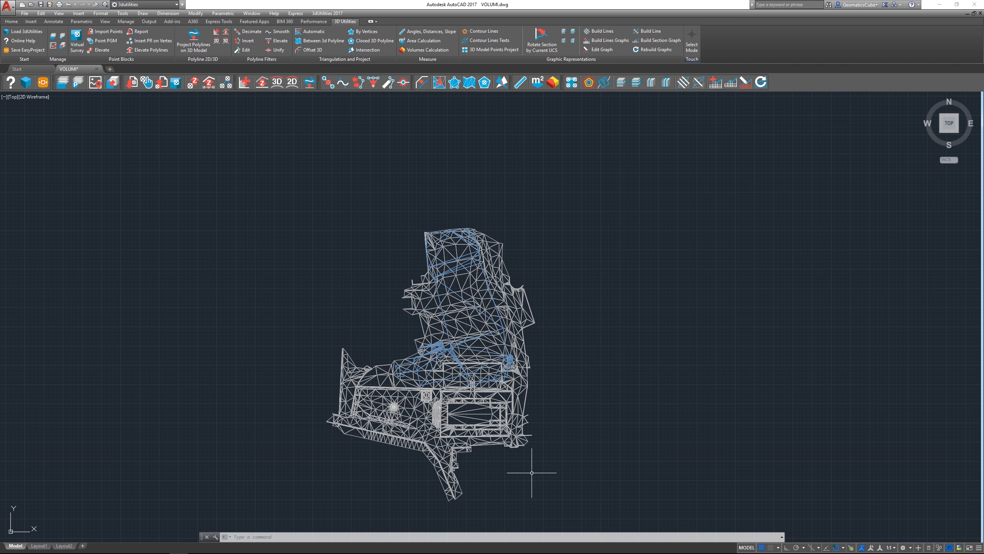
Erase the southern section of the mesh, including the building, the square and the road stub.
{"action": "left_click", "coordinate": [567, 504]}
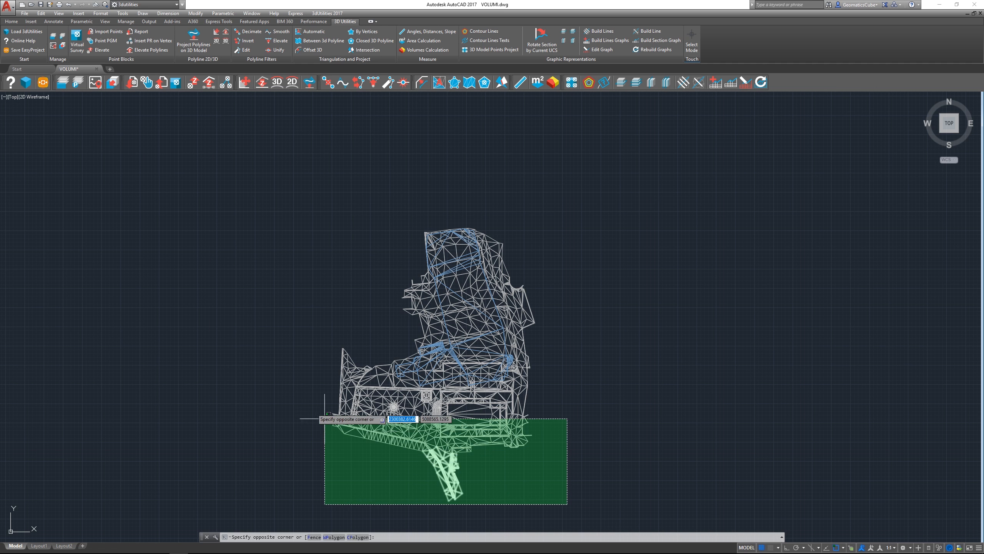
{"action": "left_click", "coordinate": [296, 391]}
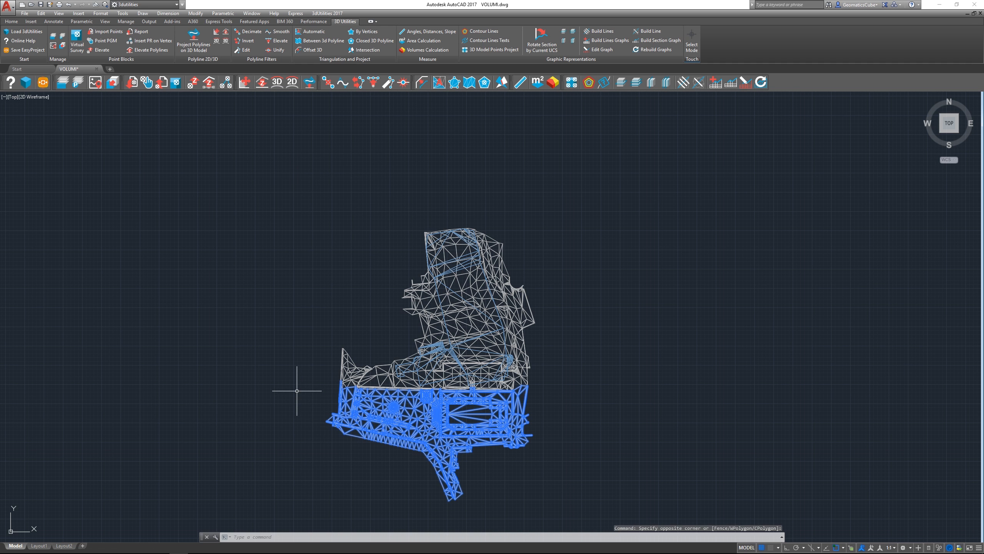
{"action": "key", "text": "Delete"}
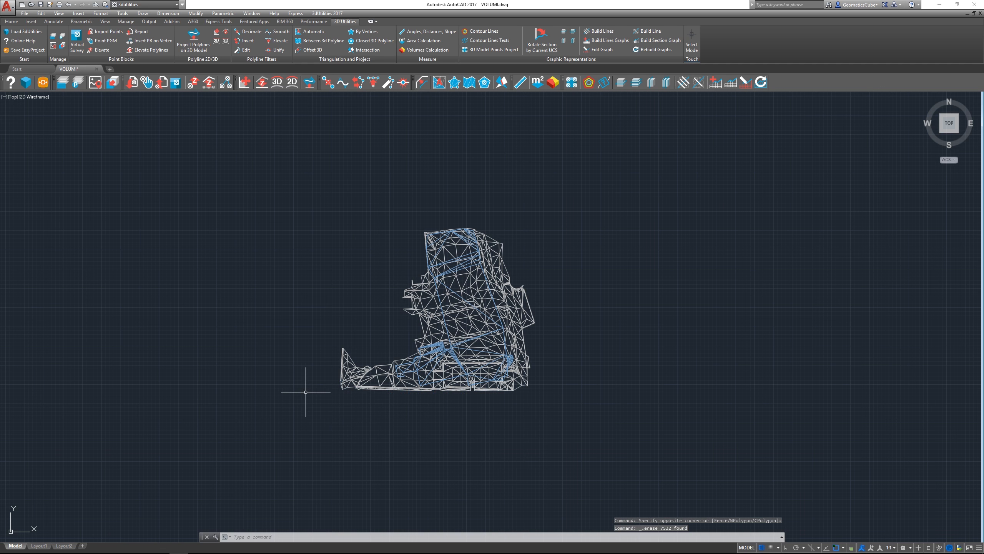
Erase the remaining mesh triangles at the model's western end, beyond the sloped corner.
{"action": "left_click", "coordinate": [339, 314]}
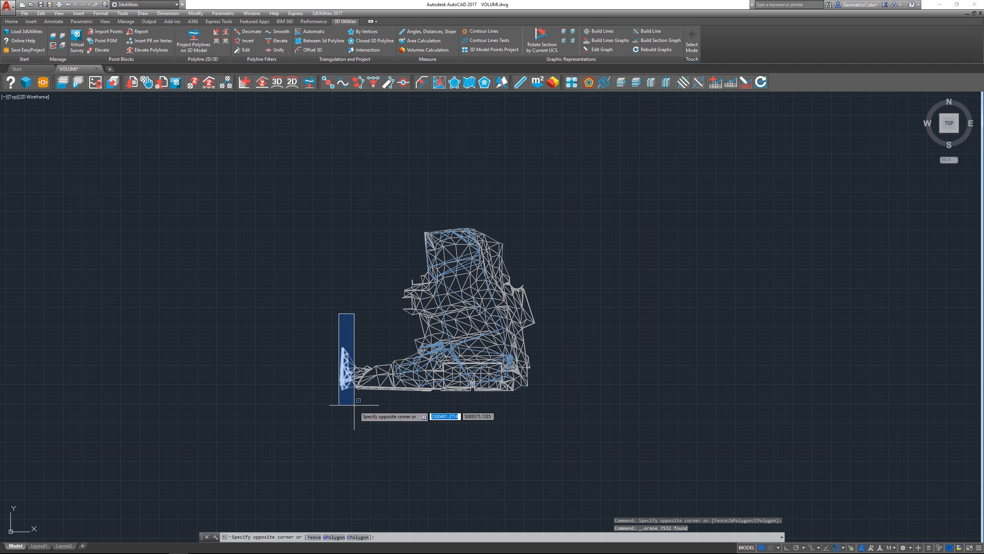
{"action": "left_click", "coordinate": [391, 424]}
{"action": "key", "text": "Delete"}
{"action": "left_click", "coordinate": [371, 336]}
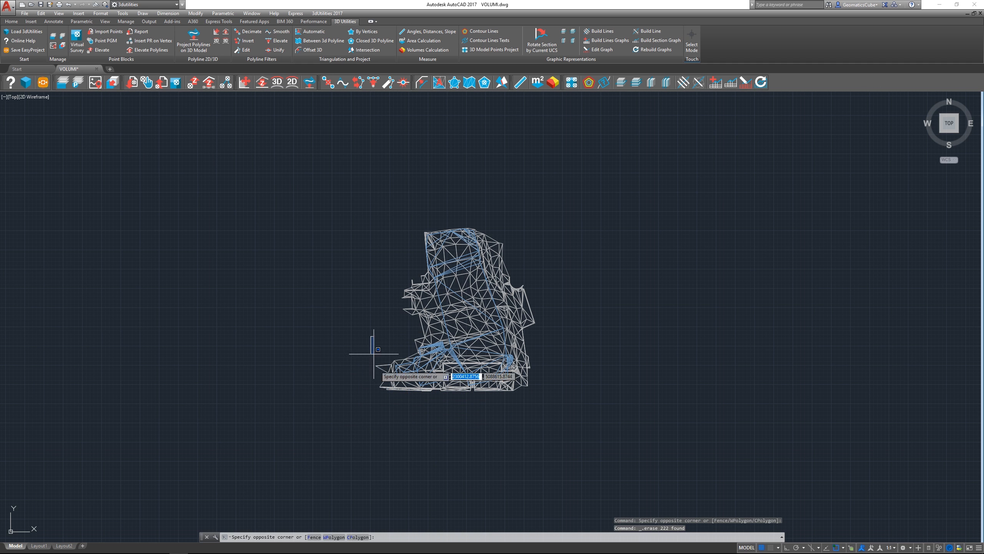
{"action": "left_click", "coordinate": [390, 413]}
{"action": "key", "text": "Delete"}
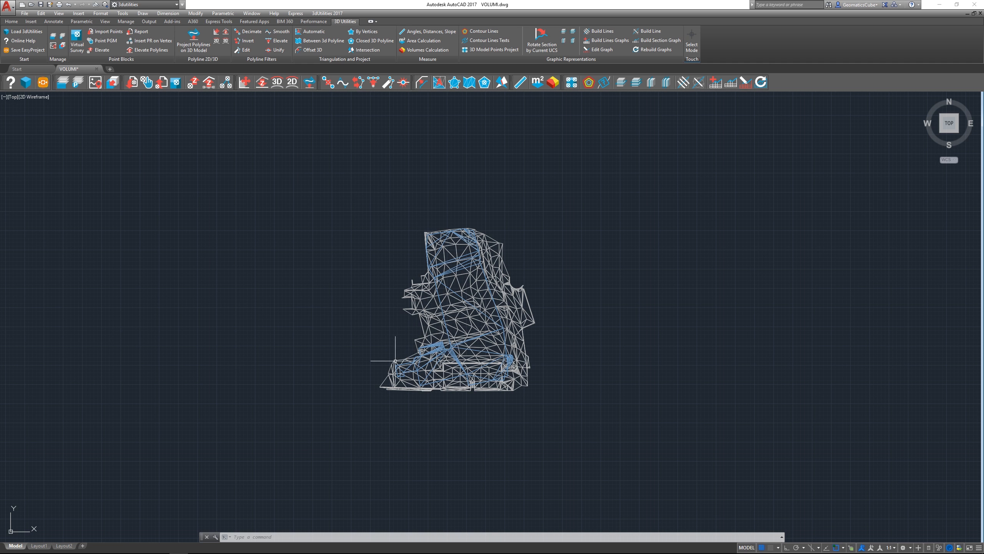
Start the volumes calculation between a state-of-fact triangle and a project triangle, without breaking triangles along intersection zones.
{"action": "scroll", "coordinate": [482, 344], "scroll_direction": "up", "scroll_amount": 2}
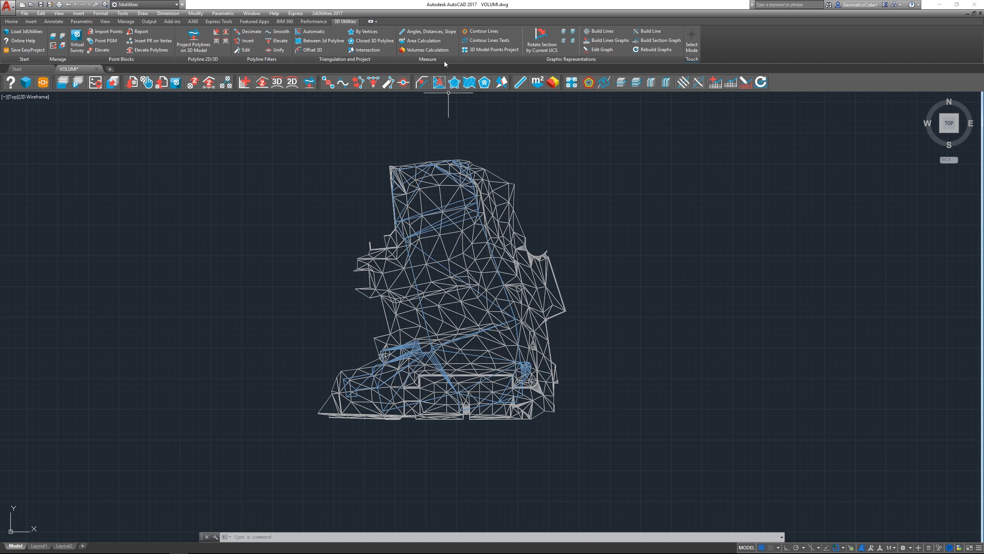
{"action": "left_click", "coordinate": [440, 50]}
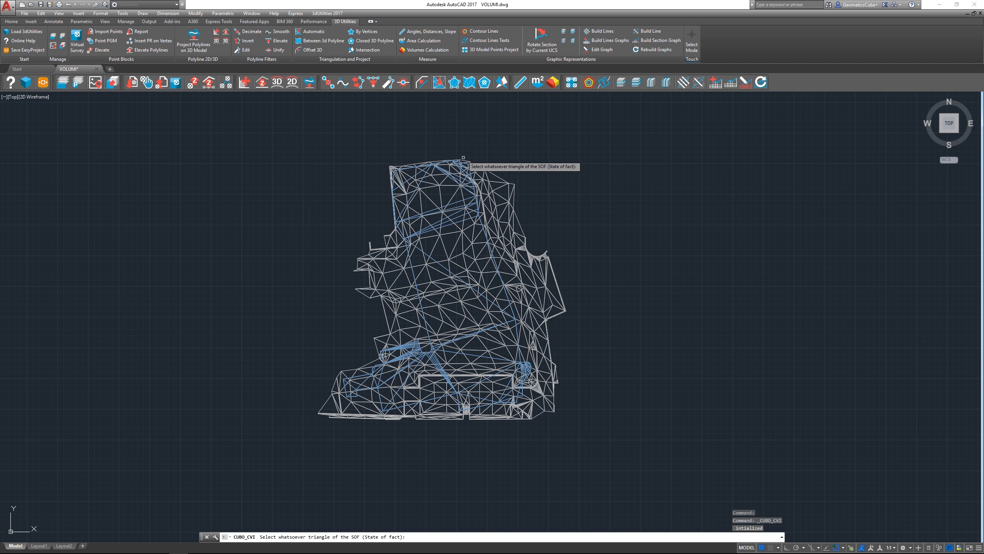
{"action": "left_click", "coordinate": [493, 203]}
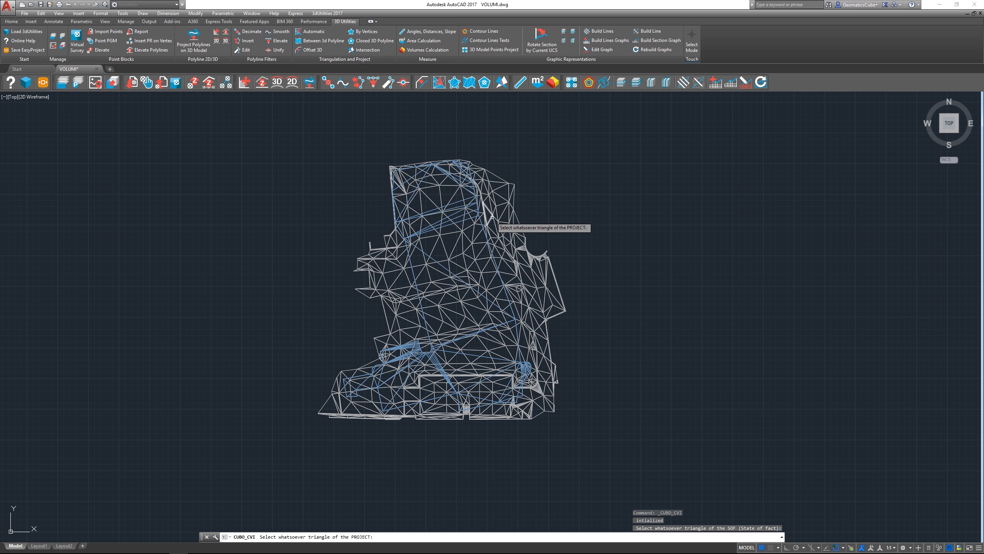
{"action": "left_click", "coordinate": [459, 222]}
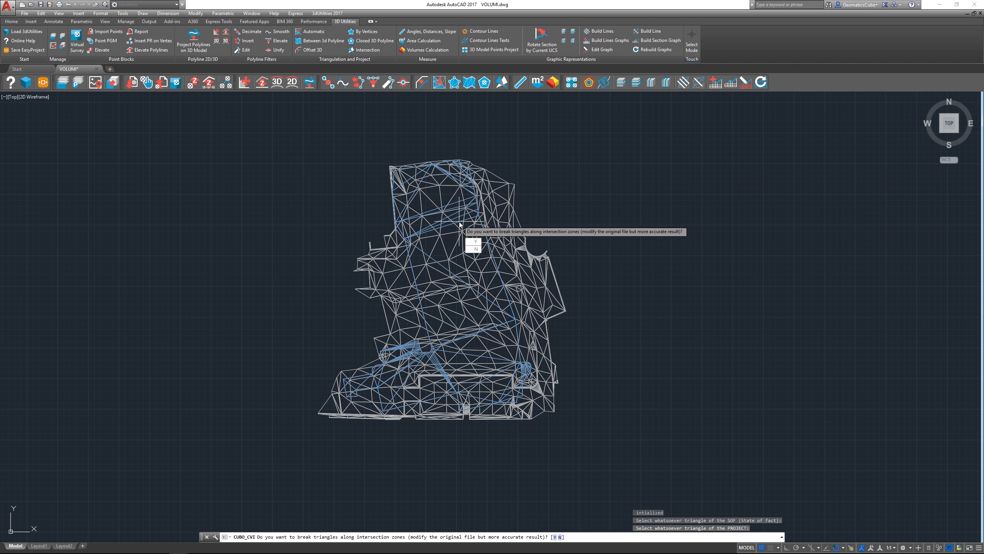
{"action": "left_click", "coordinate": [474, 249]}
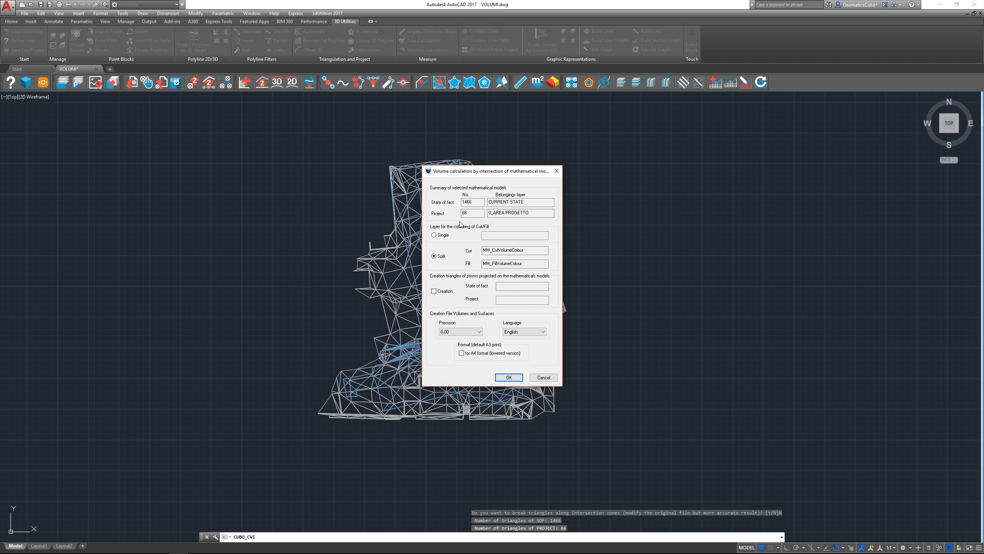
Compute the cut and fill volumes with split colouring layers and the A4 report format, and dismiss the inconsistency warning.
{"action": "left_click_drag", "start_coordinate": [519, 172], "coordinate": [490, 163]}
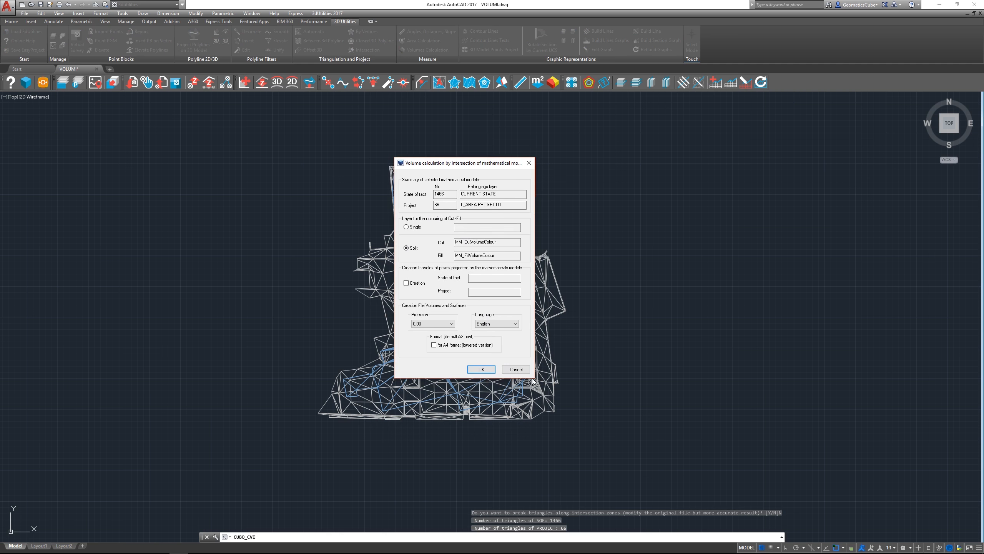
{"action": "left_click", "coordinate": [436, 347]}
{"action": "left_click", "coordinate": [481, 369]}
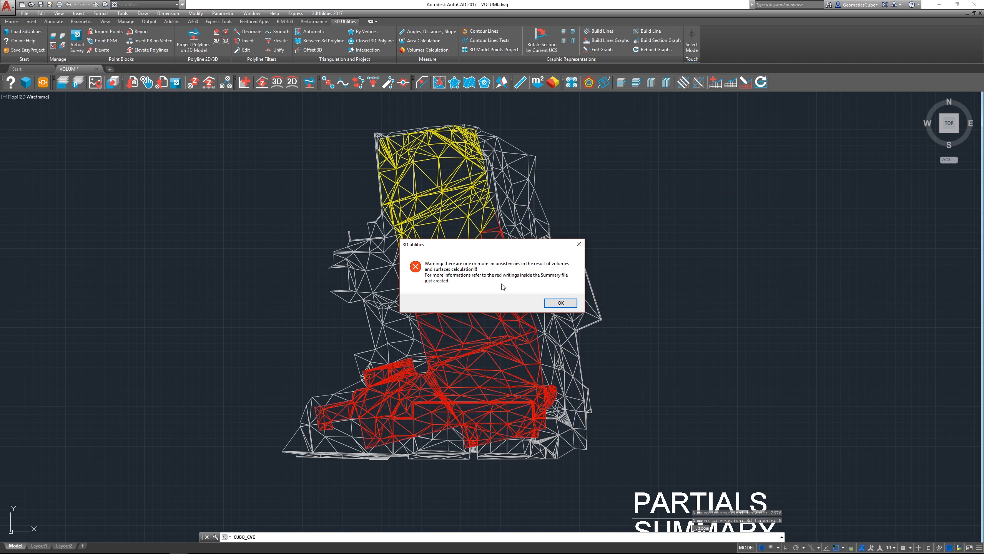
{"action": "left_click", "coordinate": [557, 304]}
Open the volume report hyperlinked to the SUMMARY text beside the mesh, using Google Chrome.
{"action": "scroll", "coordinate": [581, 295], "scroll_direction": "down", "scroll_amount": 4}
{"action": "scroll", "coordinate": [561, 290], "scroll_direction": "up", "scroll_amount": 5}
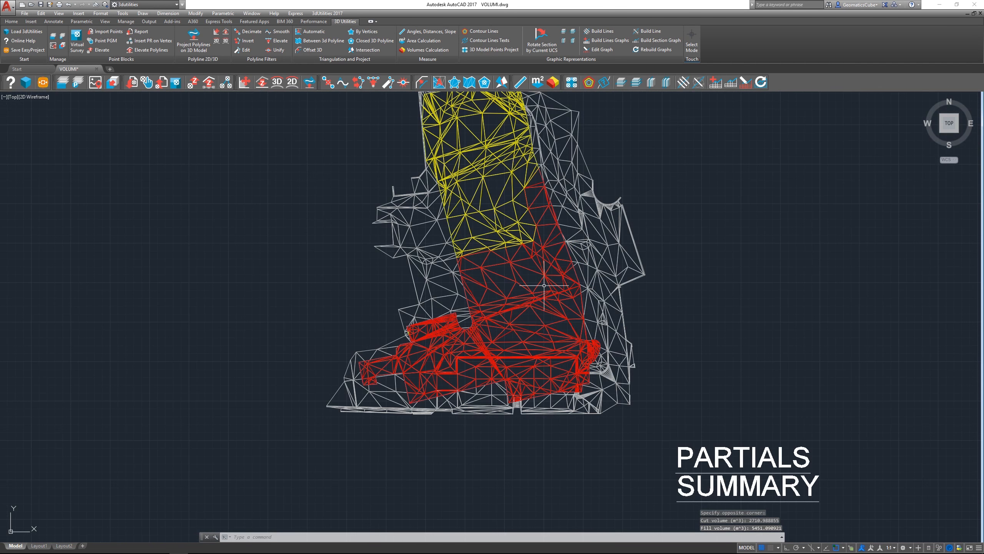
{"action": "scroll", "coordinate": [531, 217], "scroll_direction": "down", "scroll_amount": 2}
{"action": "scroll", "coordinate": [525, 199], "scroll_direction": "up", "scroll_amount": 1}
{"action": "scroll", "coordinate": [531, 219], "scroll_direction": "down", "scroll_amount": 4}
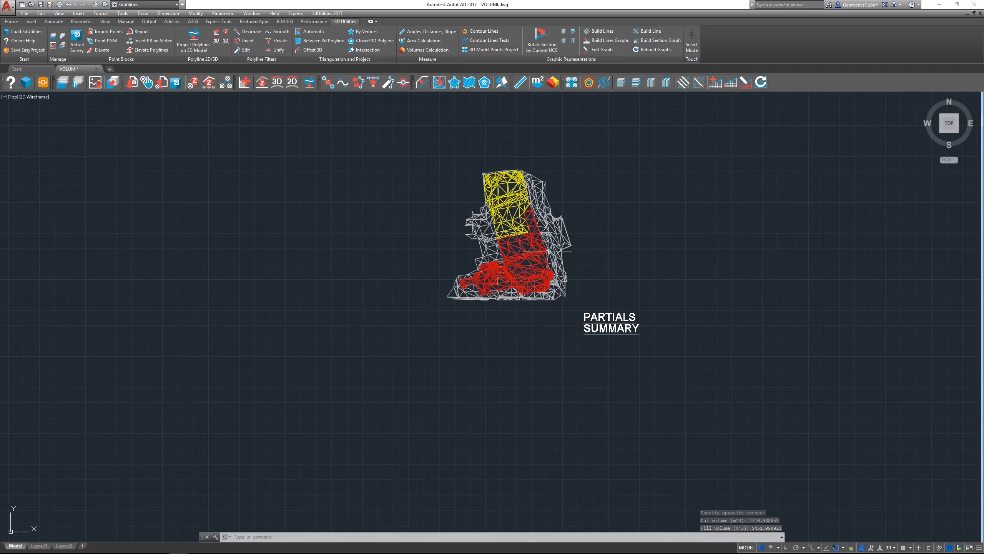
{"action": "scroll", "coordinate": [575, 297], "scroll_direction": "up", "scroll_amount": 4}
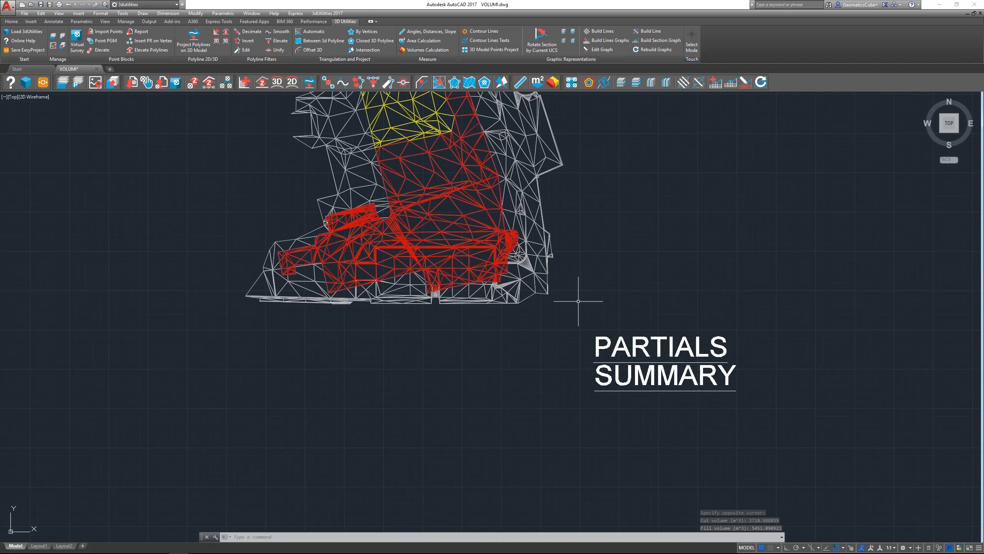
{"action": "right_click", "coordinate": [642, 375]}
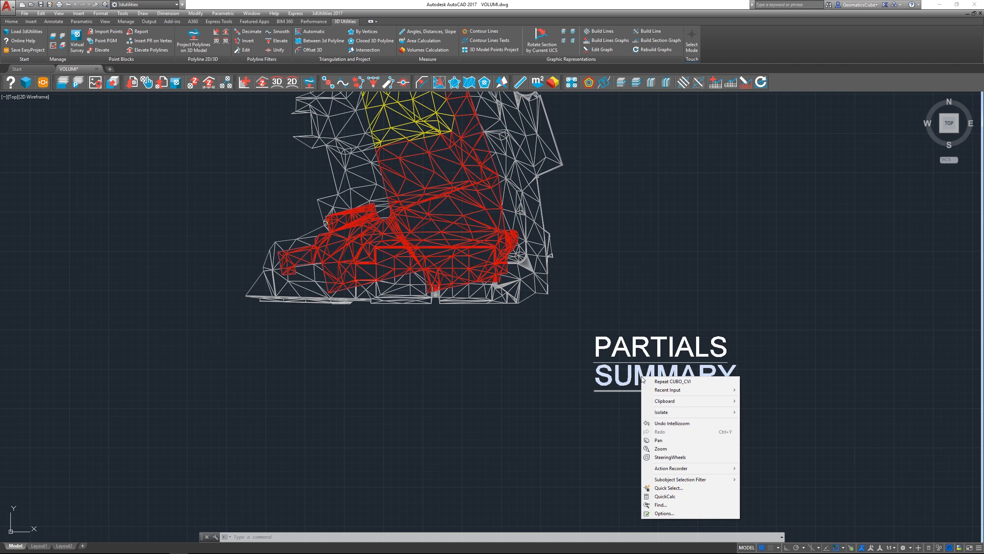
{"action": "left_click", "coordinate": [603, 436]}
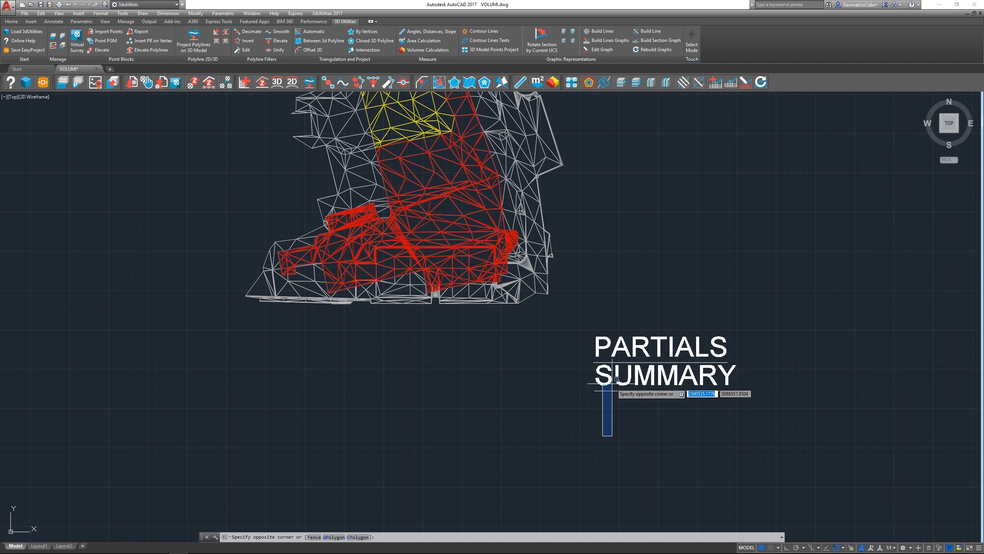
{"action": "left_click", "coordinate": [597, 360]}
{"action": "right_click", "coordinate": [609, 381]}
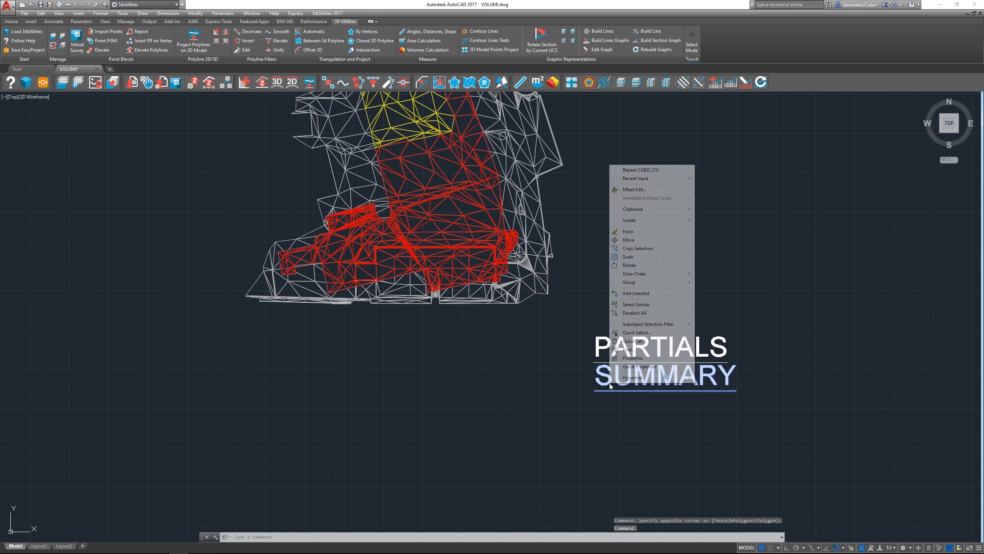
{"action": "mouse_move", "coordinate": [633, 377]}
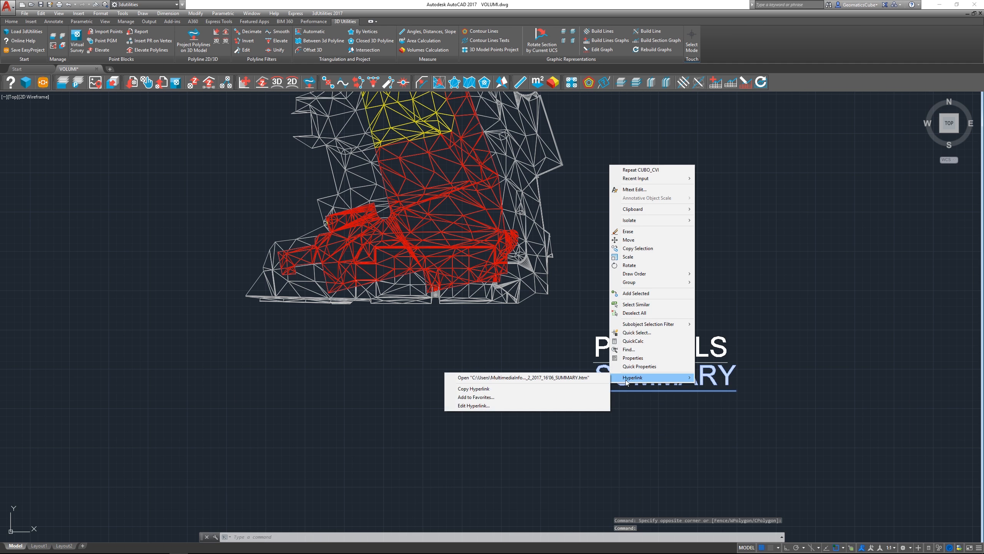
{"action": "left_click", "coordinate": [521, 378]}
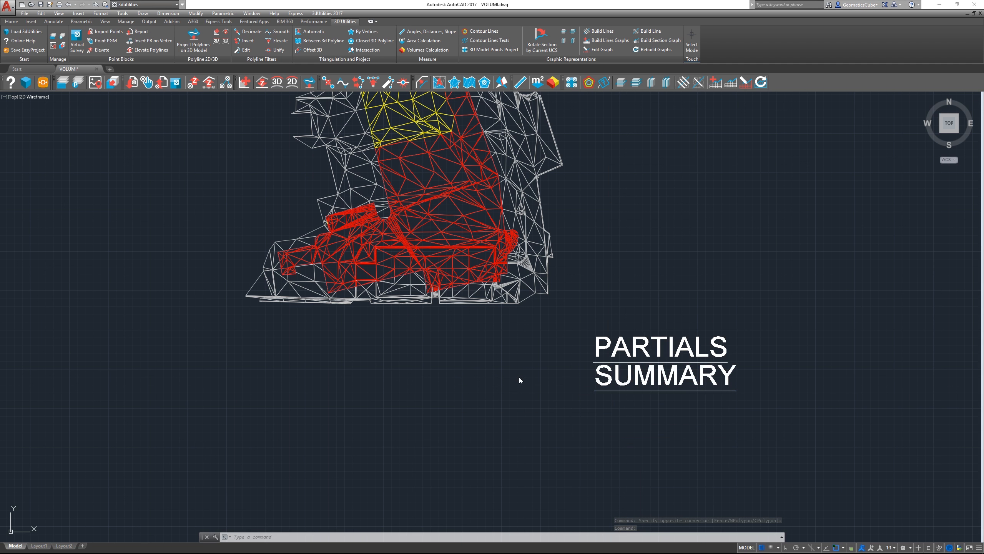
{"action": "left_click", "coordinate": [473, 259]}
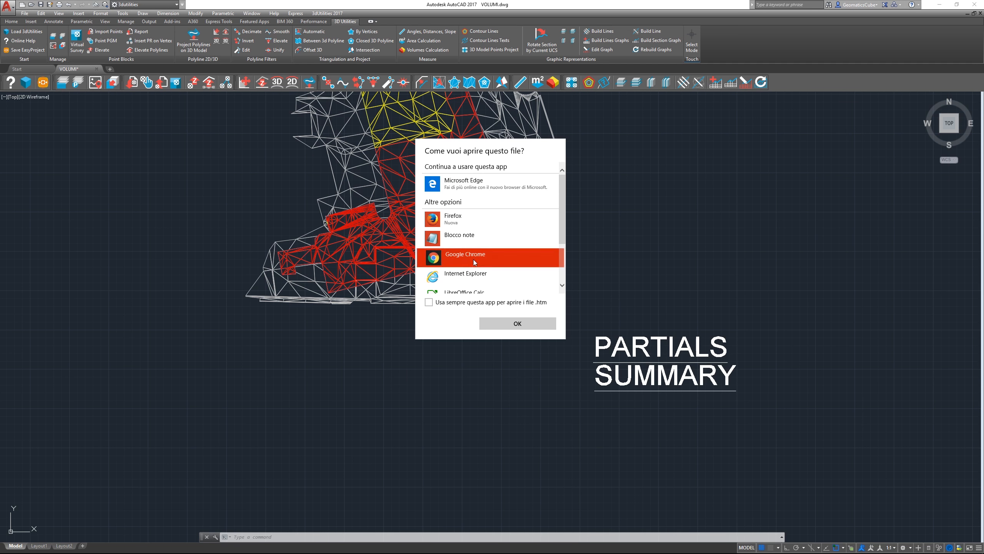
{"action": "left_click", "coordinate": [515, 323]}
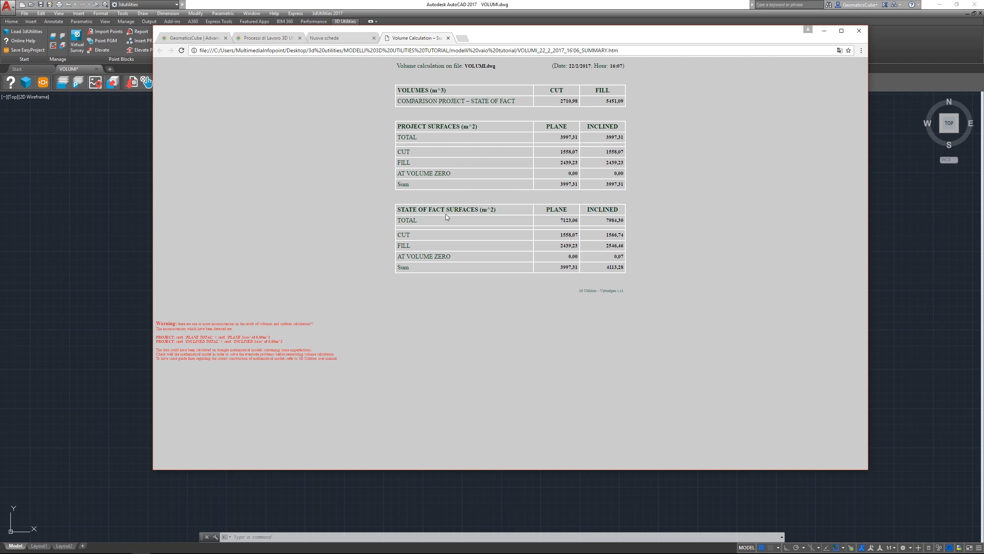
Return to the AutoCAD drawing and view the whole mesh with its coloured cut and fill zones.
{"action": "left_click", "coordinate": [85, 231]}
{"action": "scroll", "coordinate": [595, 275], "scroll_direction": "down", "scroll_amount": 2}
{"action": "scroll", "coordinate": [577, 222], "scroll_direction": "up", "scroll_amount": 1}
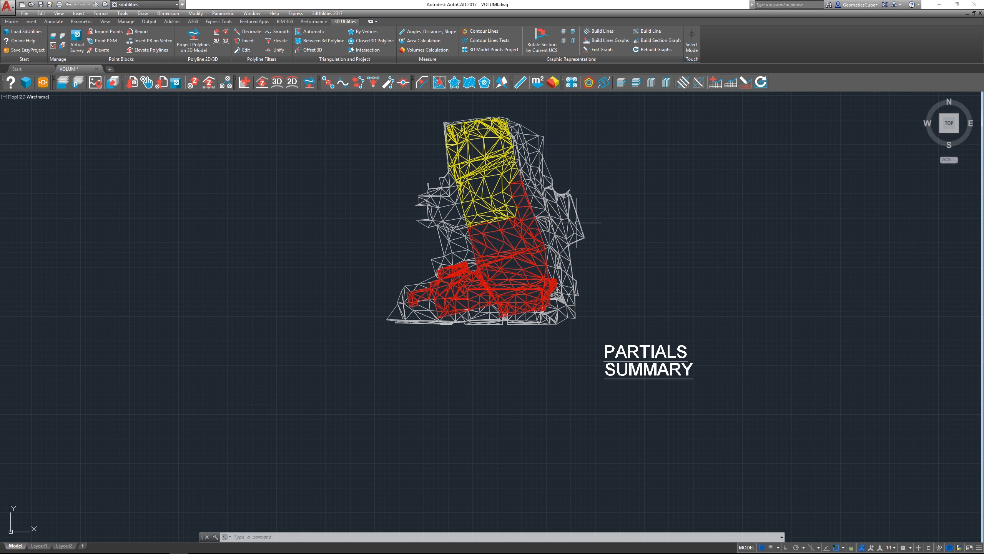
Undo the previous volume calculation and restart it between a state-of-fact triangle and a project triangle, breaking triangles along intersection zones.
{"action": "key", "text": "ctrl+z"}
{"action": "key", "text": "ctrl+z"}
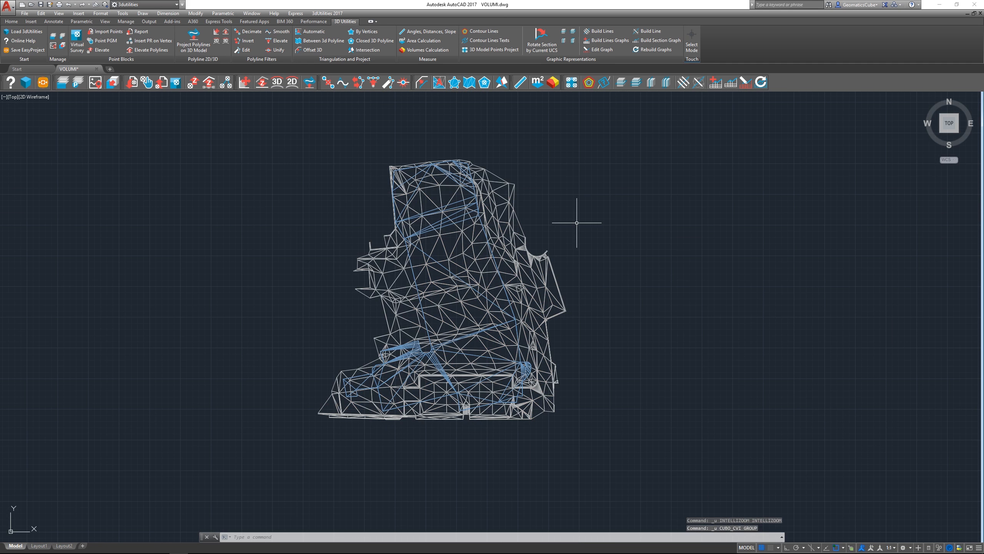
{"action": "left_click", "coordinate": [440, 52]}
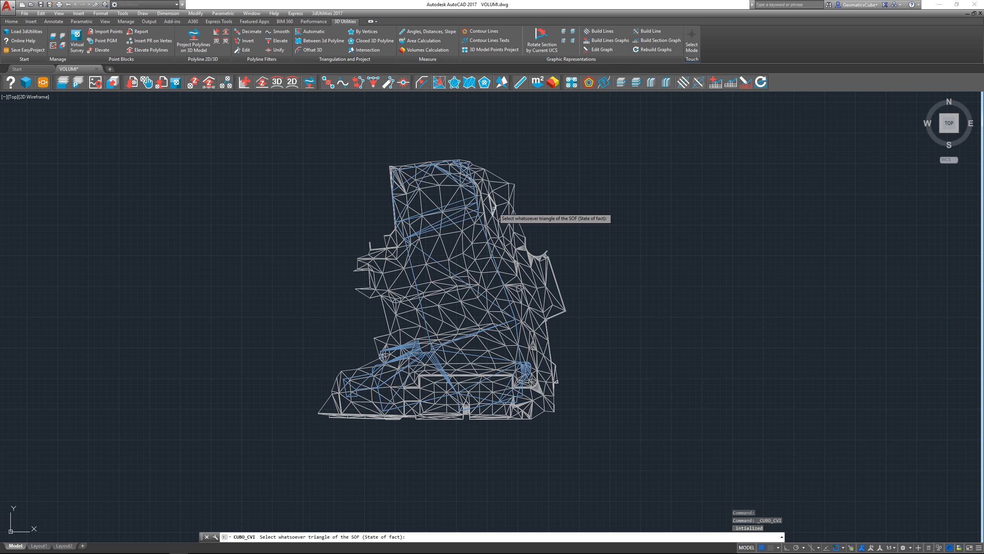
{"action": "left_click", "coordinate": [494, 192]}
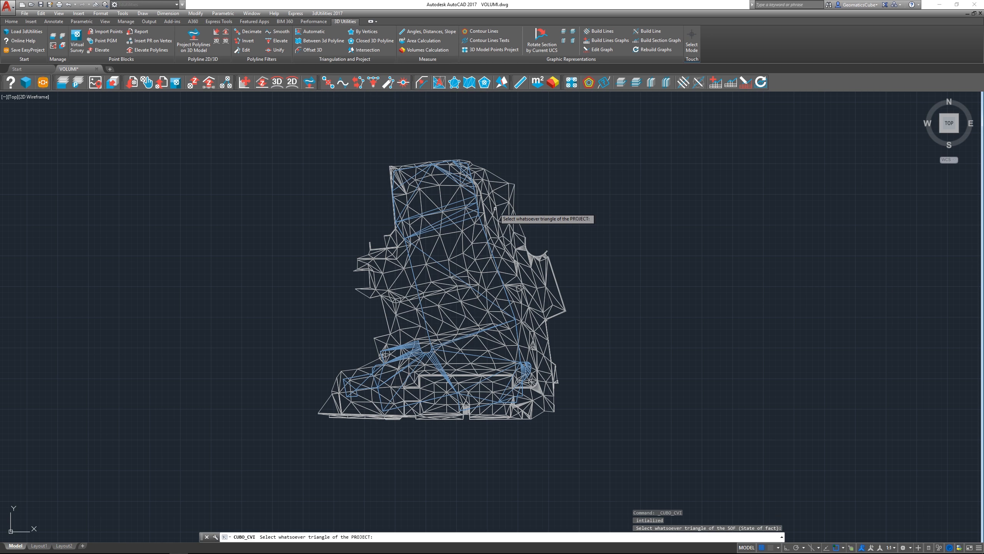
{"action": "left_click", "coordinate": [469, 199]}
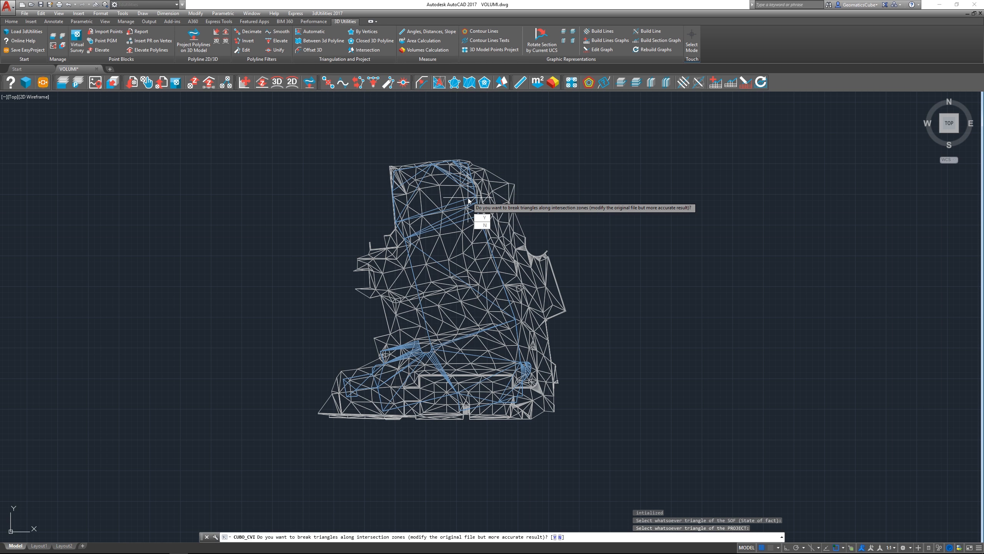
{"action": "left_click", "coordinate": [481, 218]}
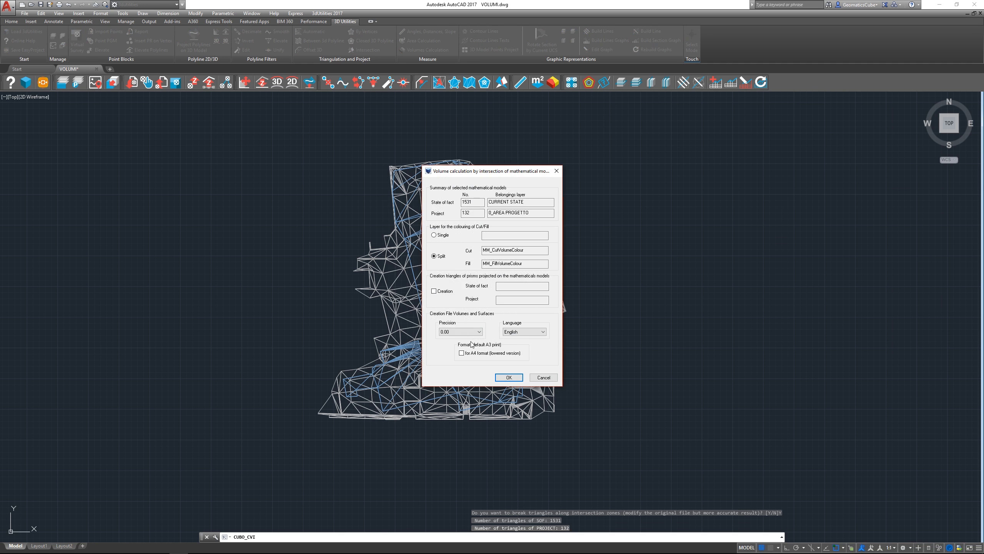
Compute the volumes with split cut and fill colouring layers and the A4 report format, and dismiss the inconsistency warning.
{"action": "left_click", "coordinate": [461, 352]}
{"action": "left_click", "coordinate": [507, 377]}
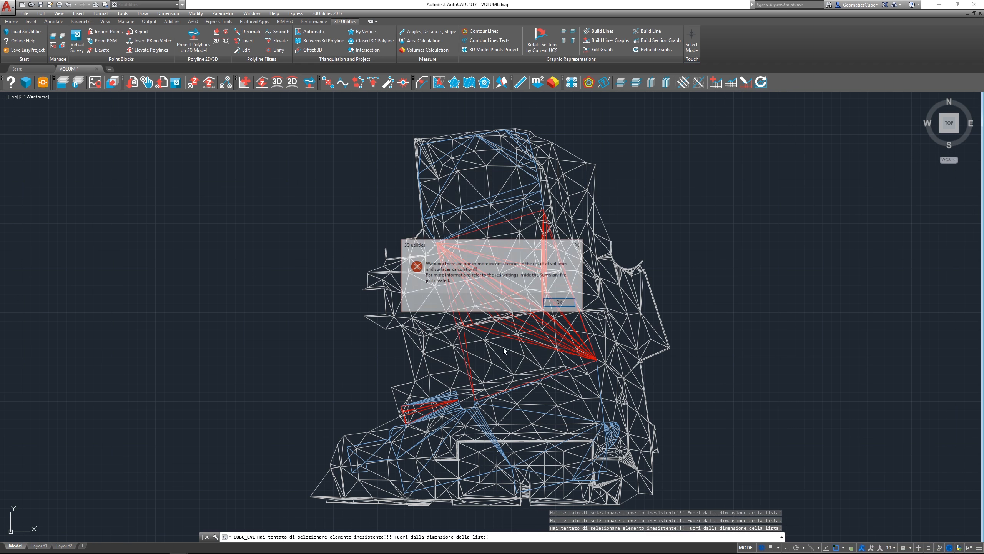
{"action": "left_click", "coordinate": [560, 303]}
Examine how the triangles are broken along the boundary between the yellow and red volume zones.
{"action": "scroll", "coordinate": [480, 225], "scroll_direction": "up", "scroll_amount": 4}
{"action": "scroll", "coordinate": [511, 194], "scroll_direction": "up", "scroll_amount": 2}
{"action": "scroll", "coordinate": [511, 193], "scroll_direction": "down", "scroll_amount": 2}
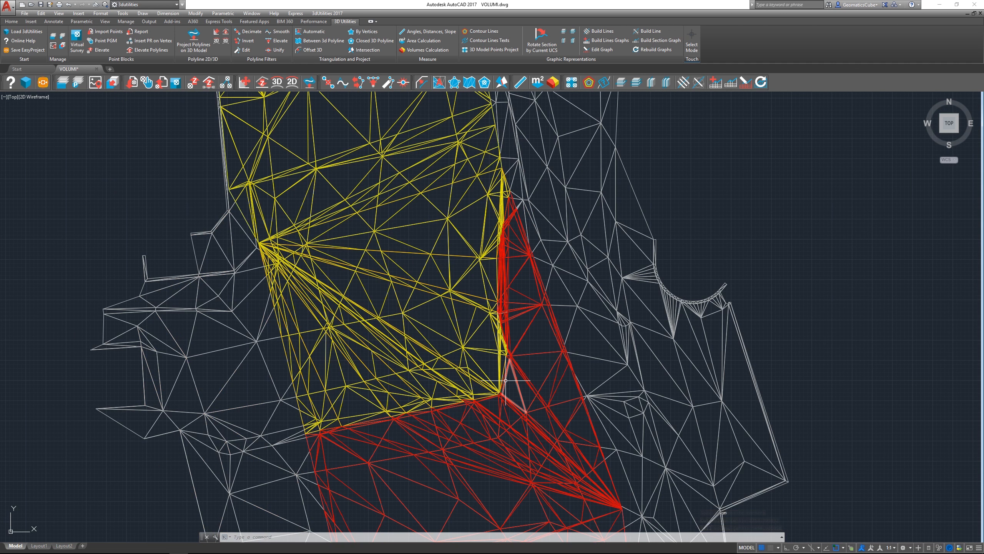
{"action": "scroll", "coordinate": [536, 341], "scroll_direction": "down", "scroll_amount": 2}
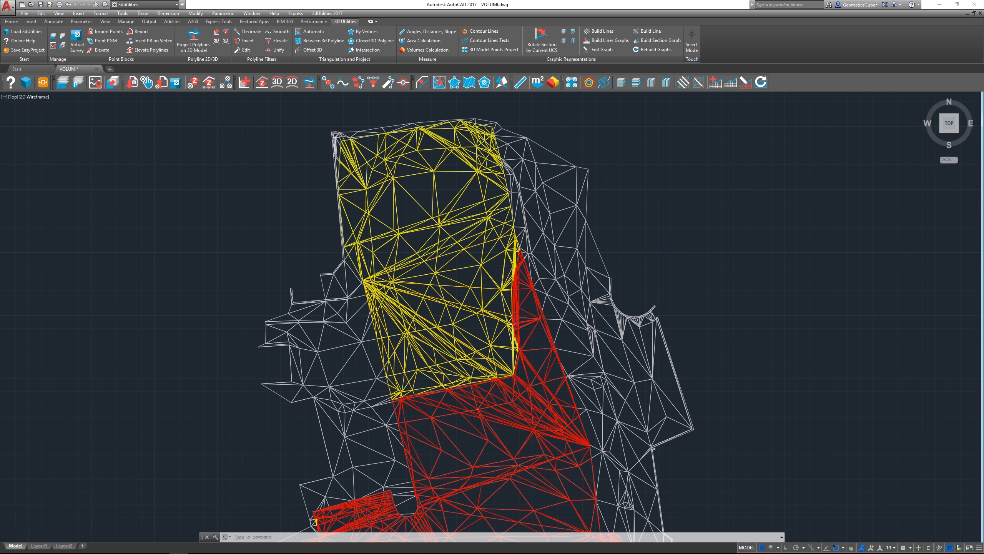
{"action": "scroll", "coordinate": [389, 186], "scroll_direction": "down", "scroll_amount": 2}
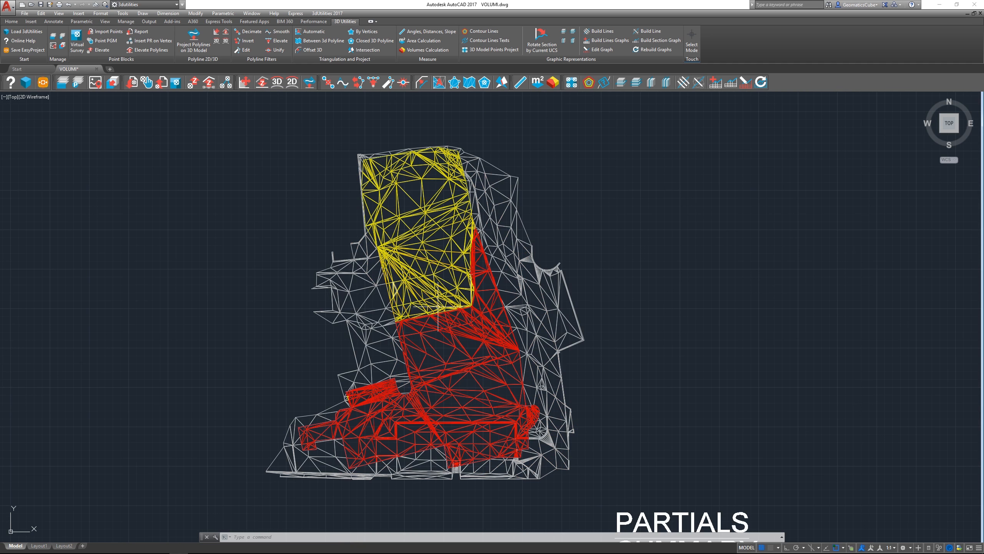
Open the new volume report hyperlinked to the SUMMARY text beside the mesh, using Microsoft Edge.
{"action": "scroll", "coordinate": [422, 146], "scroll_direction": "down", "scroll_amount": 2}
{"action": "left_click", "coordinate": [580, 400]}
{"action": "scroll", "coordinate": [580, 400], "scroll_direction": "up", "scroll_amount": 2}
{"action": "right_click", "coordinate": [571, 387]}
{"action": "mouse_move", "coordinate": [583, 383]}
{"action": "left_click", "coordinate": [537, 384]}
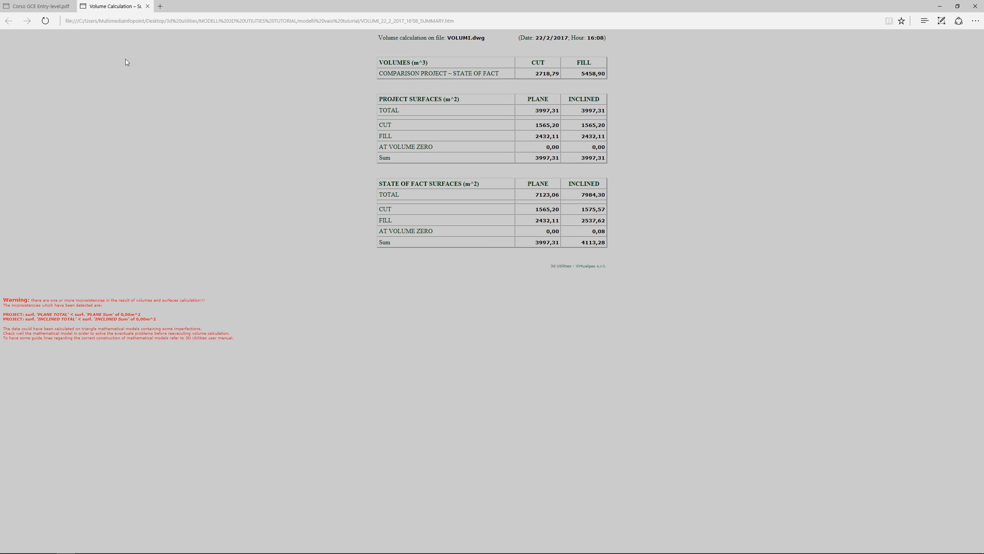
Close the course PDF tab and place the new report beside the earlier one in Google Chrome to compare their cut and fill volumes.
{"action": "left_click", "coordinate": [71, 6]}
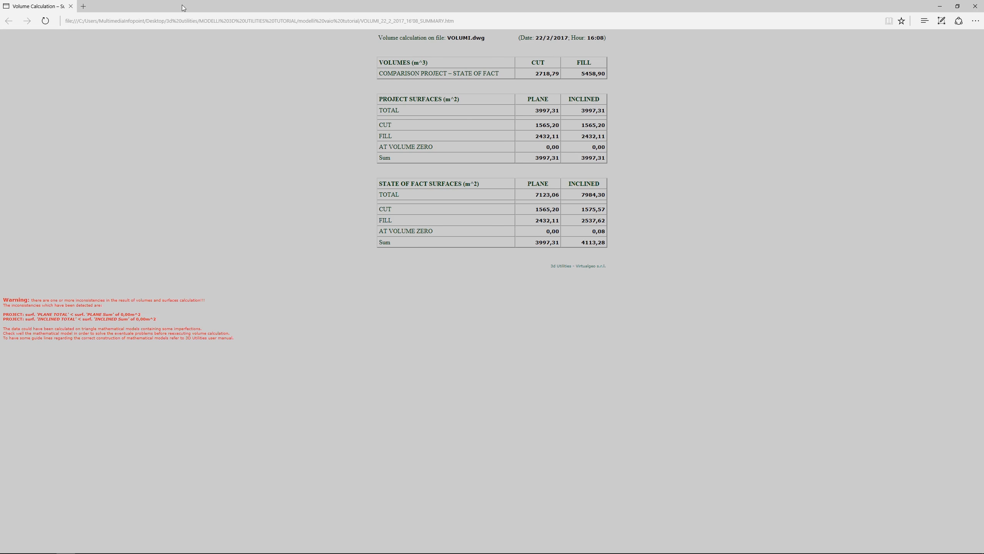
{"action": "left_click_drag", "start_coordinate": [477, 6], "coordinate": [347, 34]}
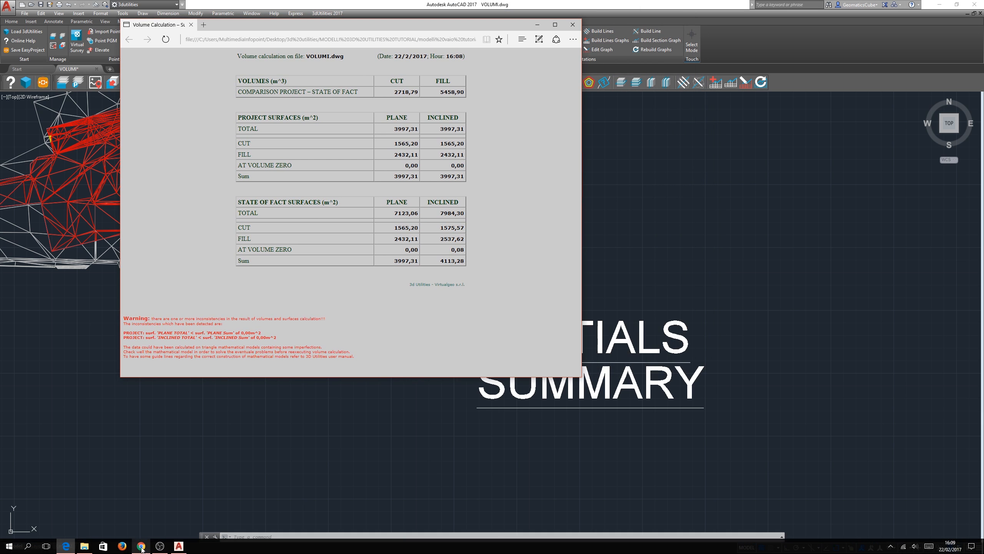
{"action": "left_click", "coordinate": [142, 549]}
{"action": "left_click", "coordinate": [504, 23]}
{"action": "left_click_drag", "start_coordinate": [503, 22], "coordinate": [342, 59]}
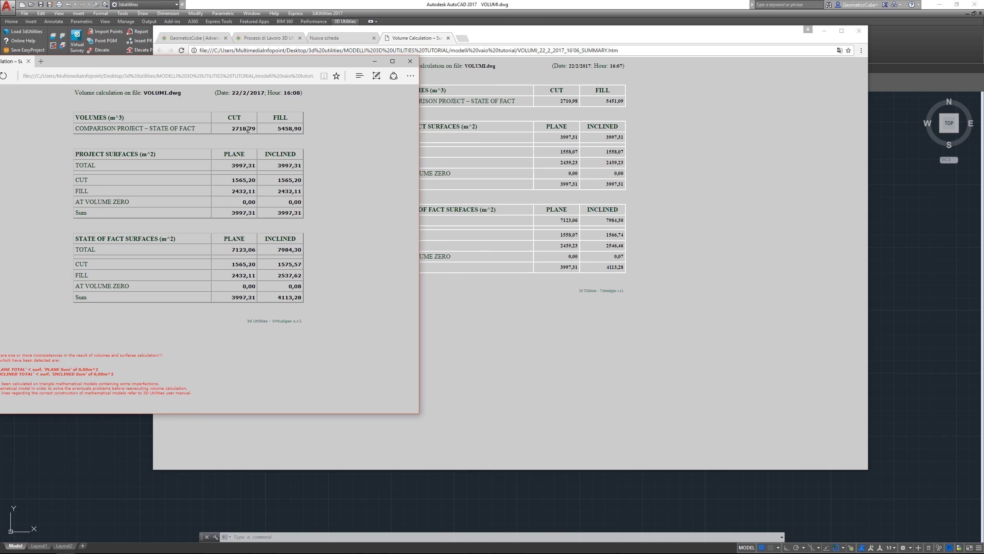
{"action": "left_click_drag", "start_coordinate": [286, 60], "coordinate": [338, 62]}
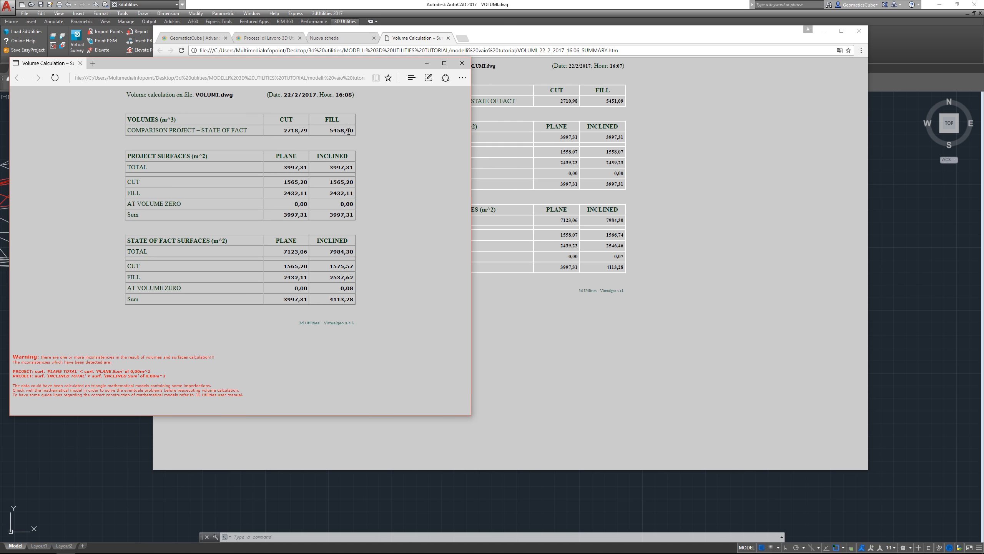
Return to the AutoCAD drawing and review the complete recalculated mesh together with its PARTIALS and SUMMARY report texts.
{"action": "left_click", "coordinate": [562, 13]}
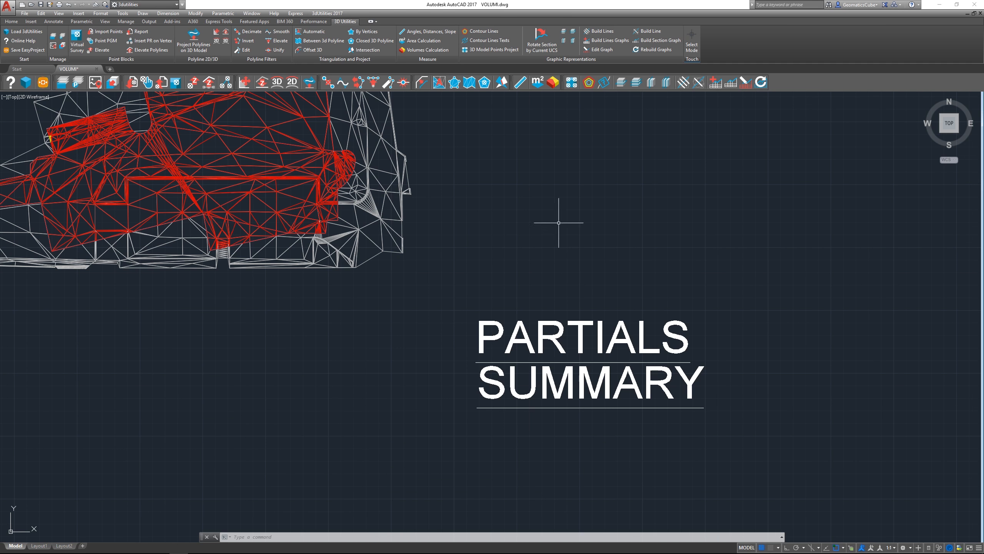
{"action": "scroll", "coordinate": [605, 278], "scroll_direction": "down", "scroll_amount": 2}
{"action": "scroll", "coordinate": [605, 277], "scroll_direction": "down", "scroll_amount": 1}
{"action": "scroll", "coordinate": [518, 230], "scroll_direction": "up", "scroll_amount": 4}
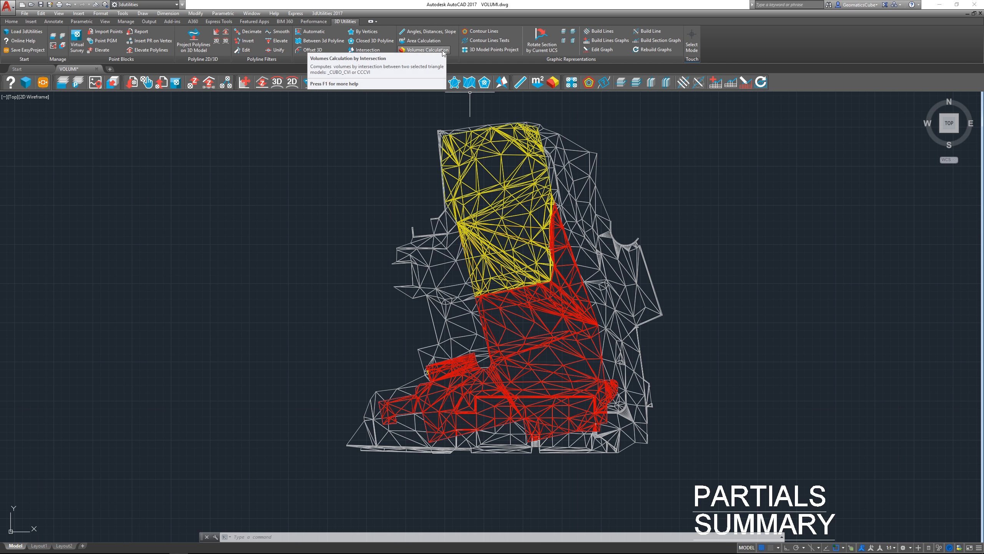
{"action": "scroll", "coordinate": [484, 294], "scroll_direction": "down", "scroll_amount": 2}
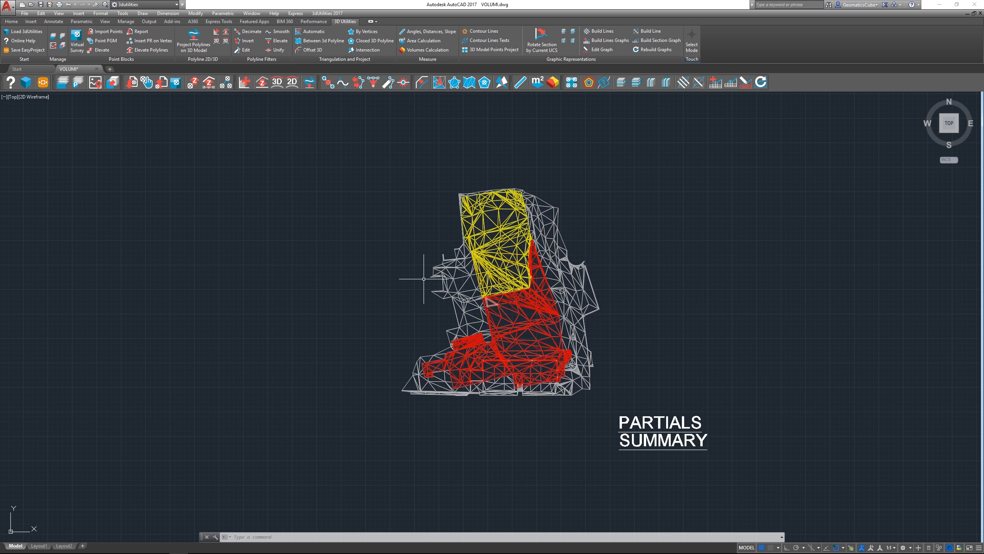